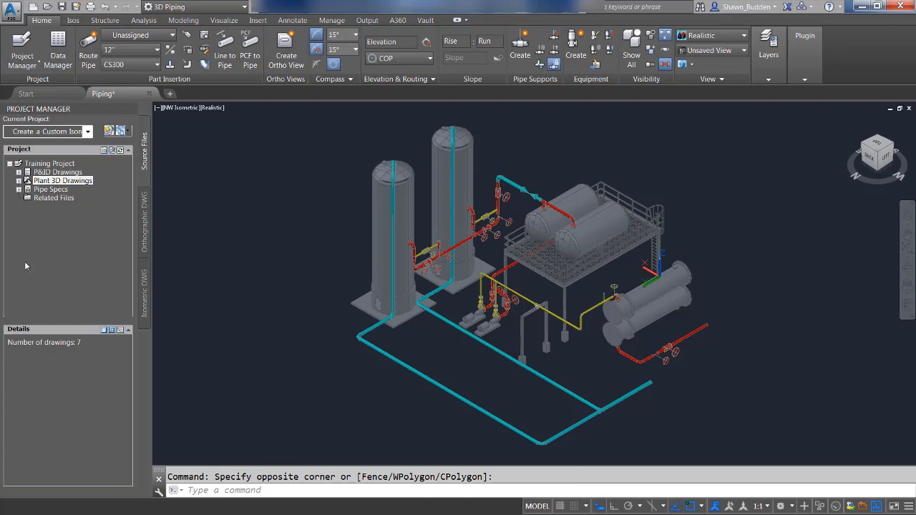
pyautogui.rightClick(51, 166)
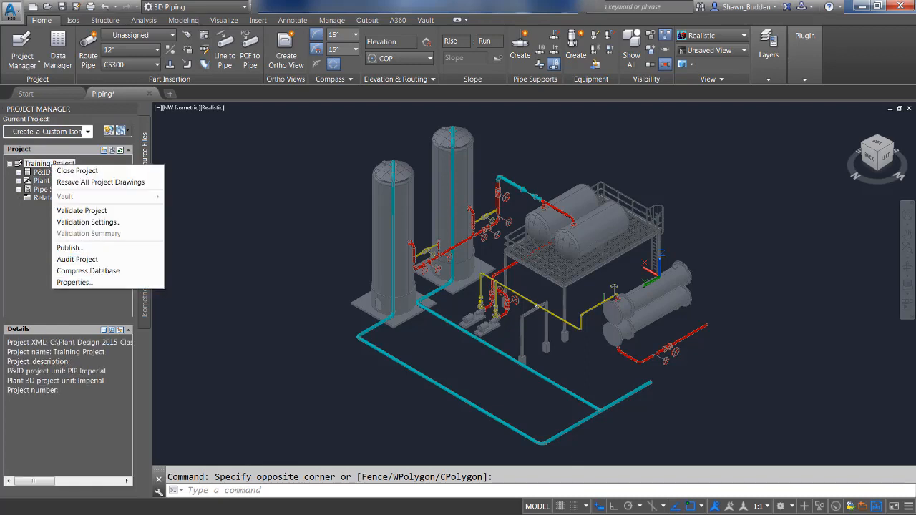
pyautogui.click(378, 303)
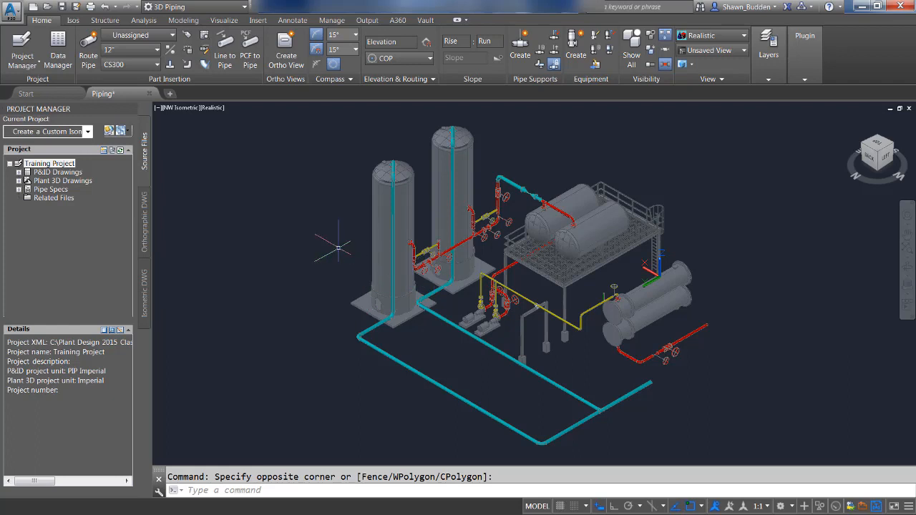
pyautogui.click(284, 240)
pyautogui.click(283, 239)
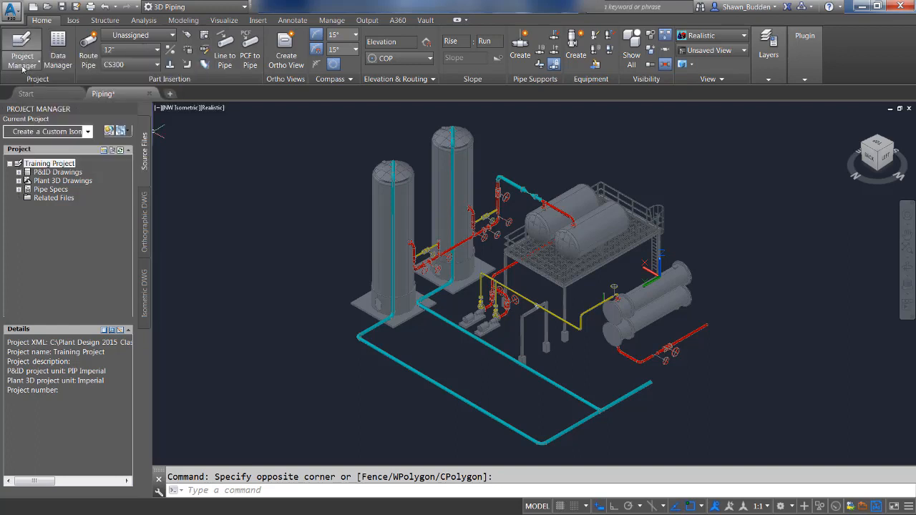
# Open Iso Style Setup in the project's isometric drawing settings and review the existing iso styles and the options for creating one
pyautogui.click(22, 63)
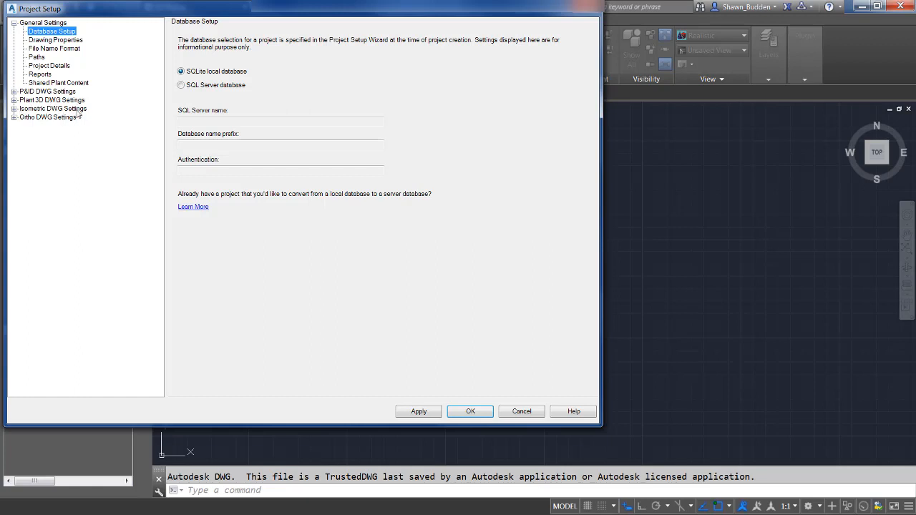
pyautogui.click(13, 109)
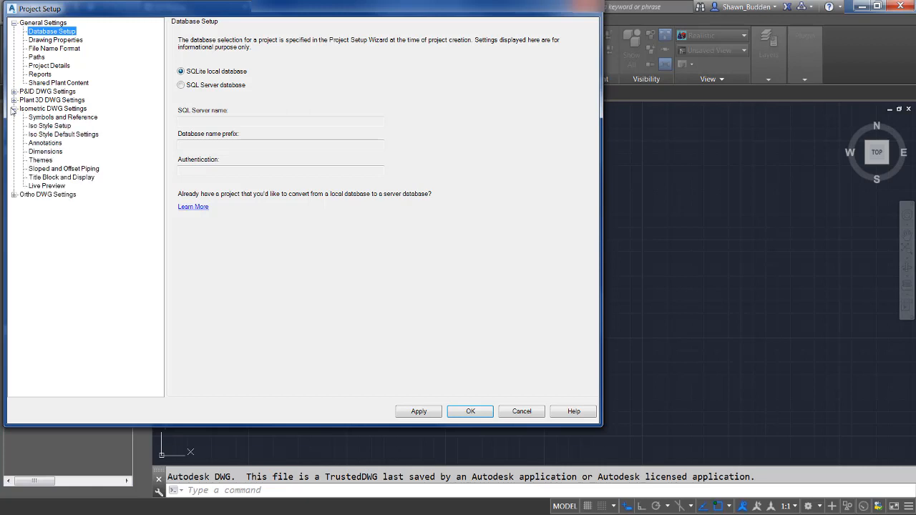
pyautogui.click(55, 128)
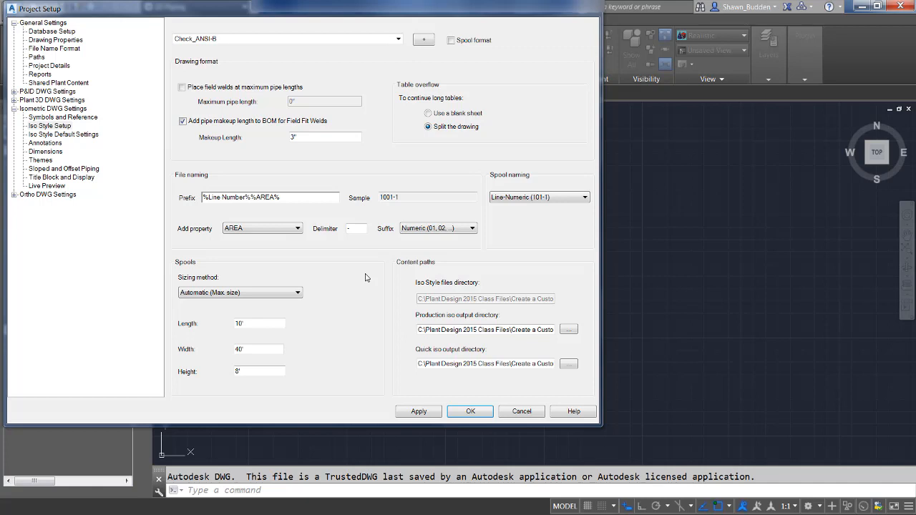
pyautogui.click(399, 40)
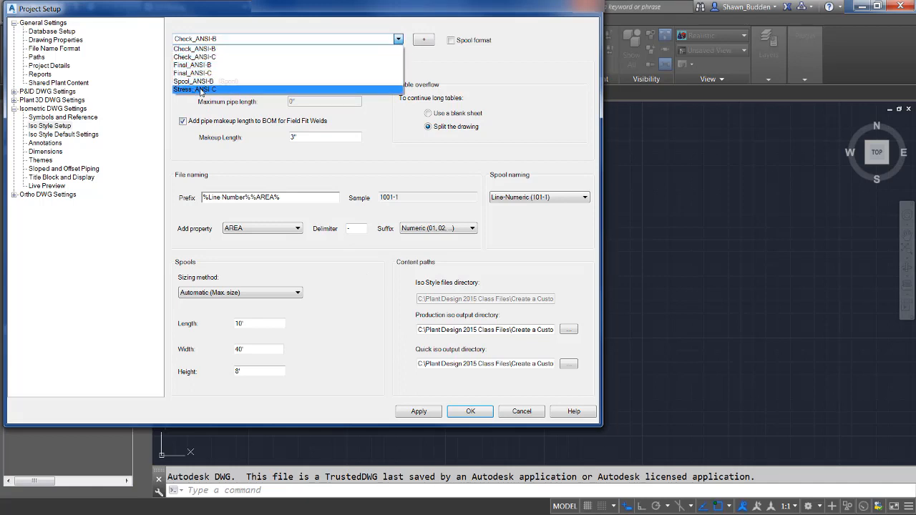
pyautogui.click(318, 42)
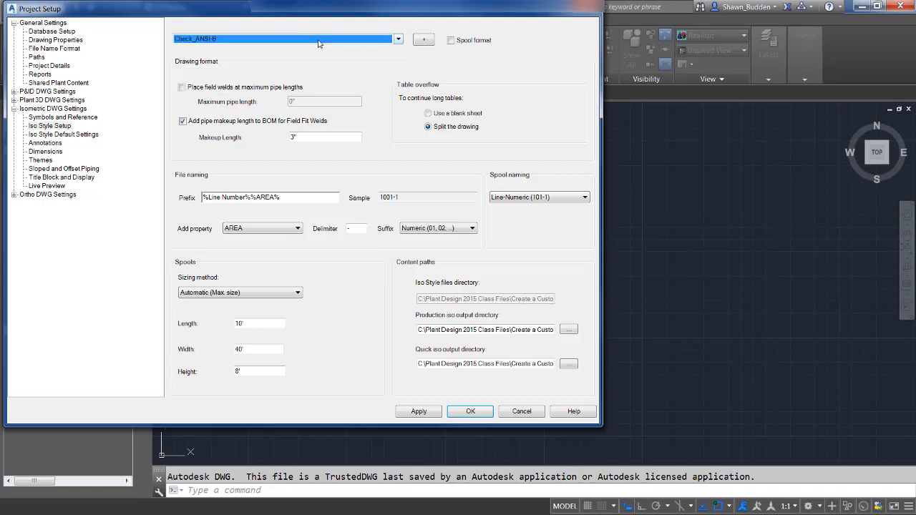
pyautogui.click(423, 41)
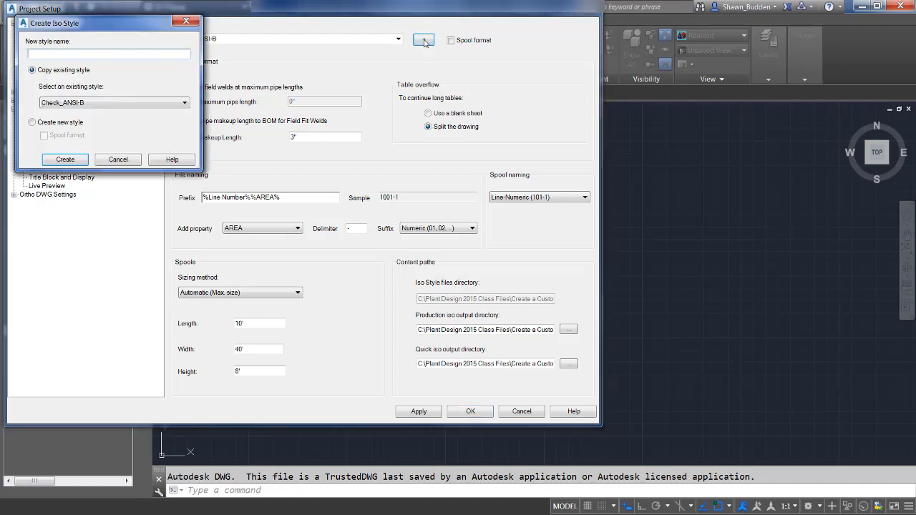
pyautogui.click(117, 161)
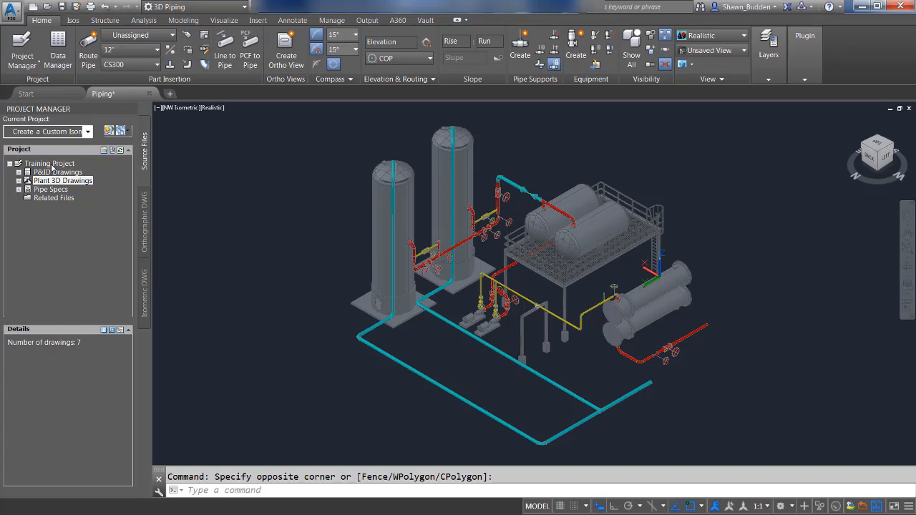
pyautogui.rightClick(51, 166)
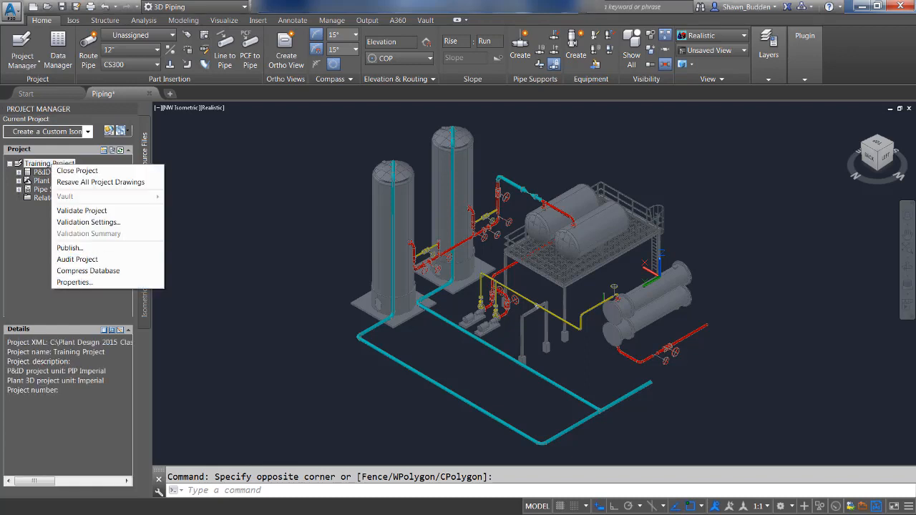
pyautogui.click(379, 304)
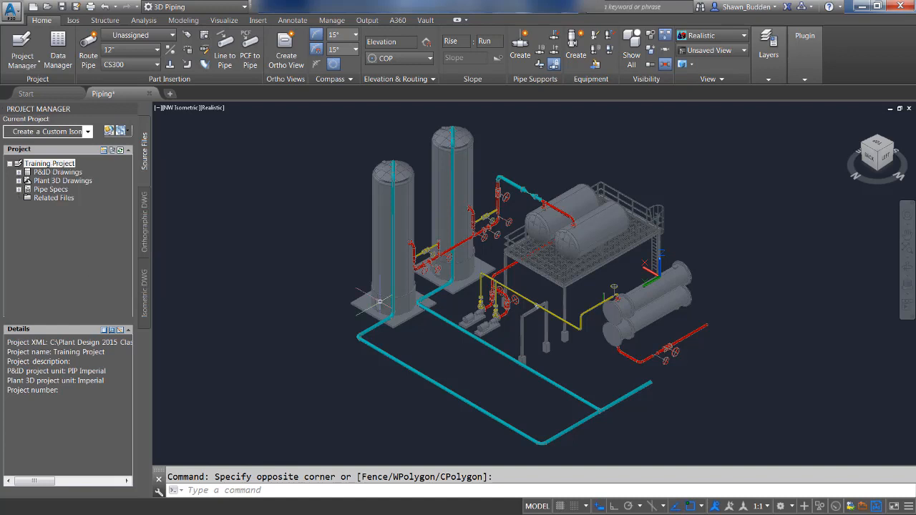
pyautogui.click(283, 239)
pyautogui.click(282, 238)
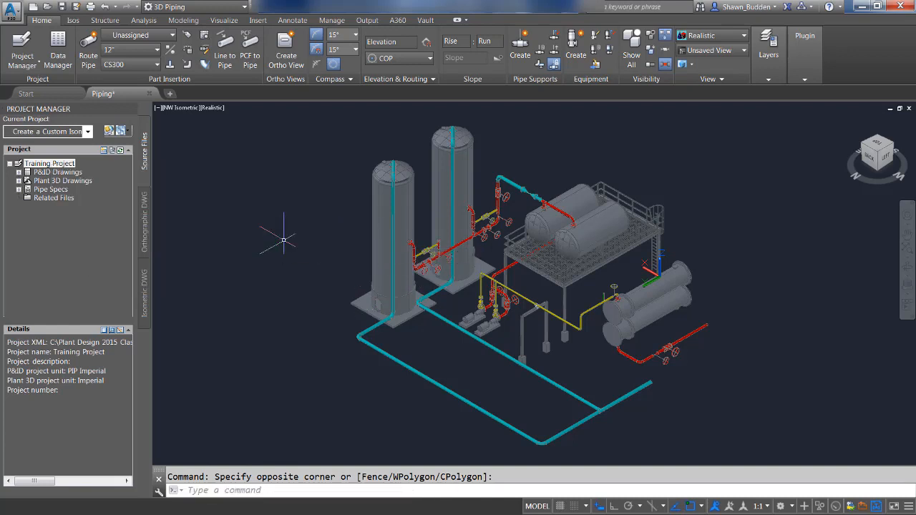
# Open the Iso Style Setup page of the Isometric DWG Settings in the project setup
pyautogui.click(21, 63)
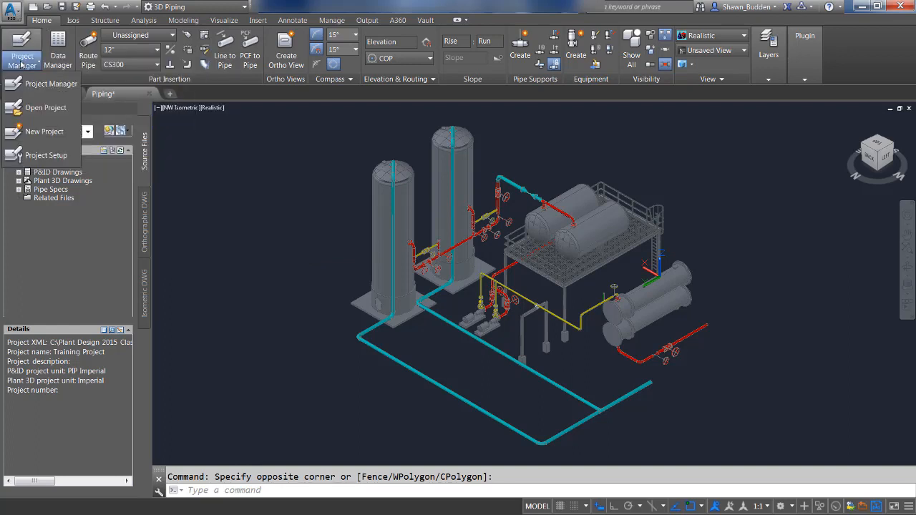
pyautogui.click(44, 156)
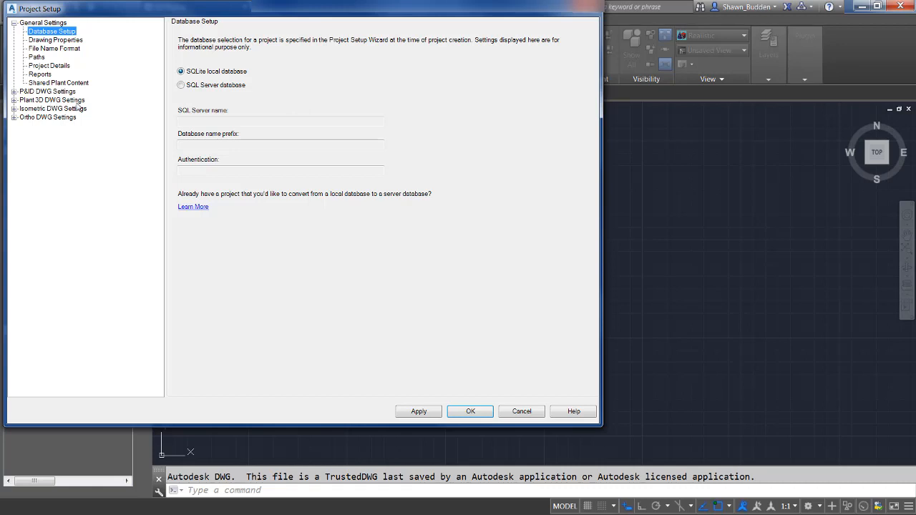
pyautogui.click(14, 109)
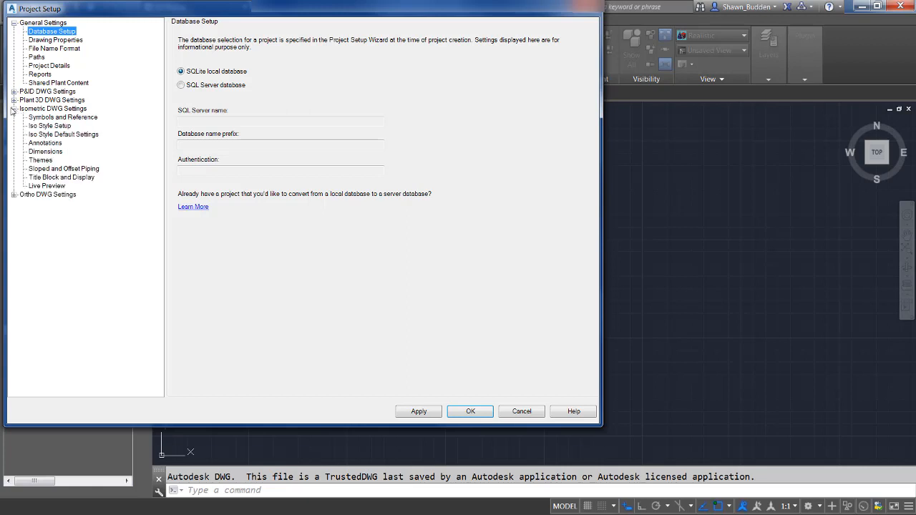
pyautogui.click(53, 126)
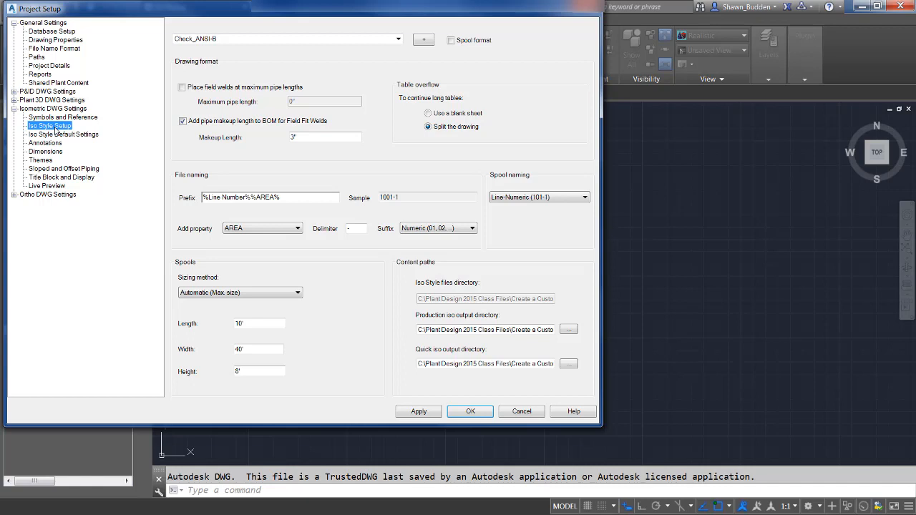
# Review the style creation options, the file-naming properties and the spool sizing methods for the Check_ANSI-B iso style
pyautogui.click(424, 40)
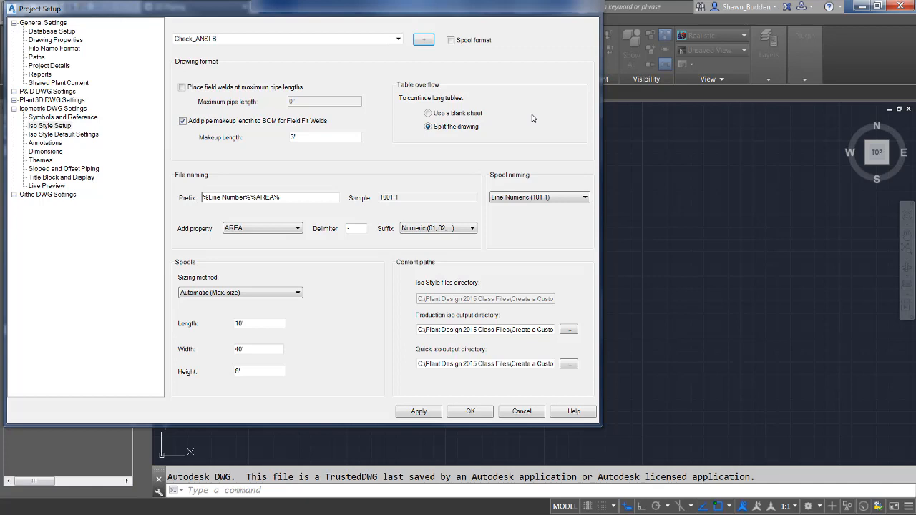
pyautogui.click(278, 229)
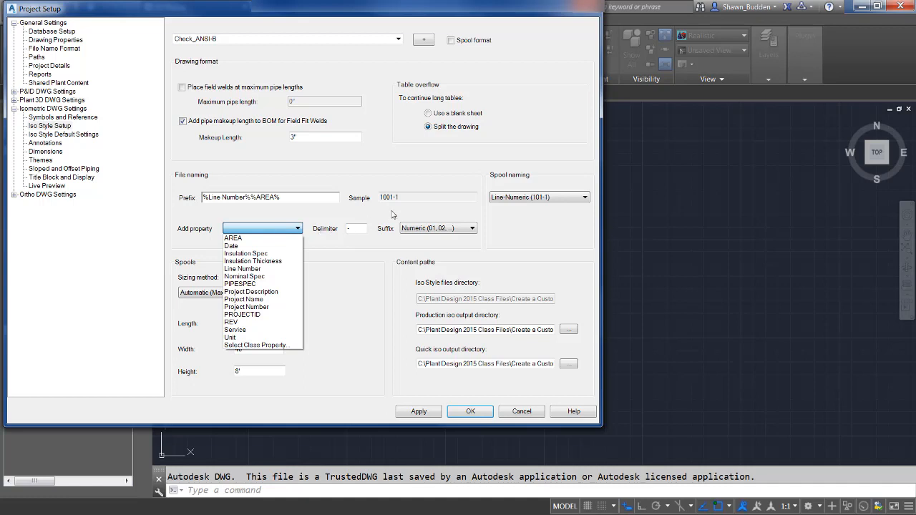
pyautogui.click(336, 296)
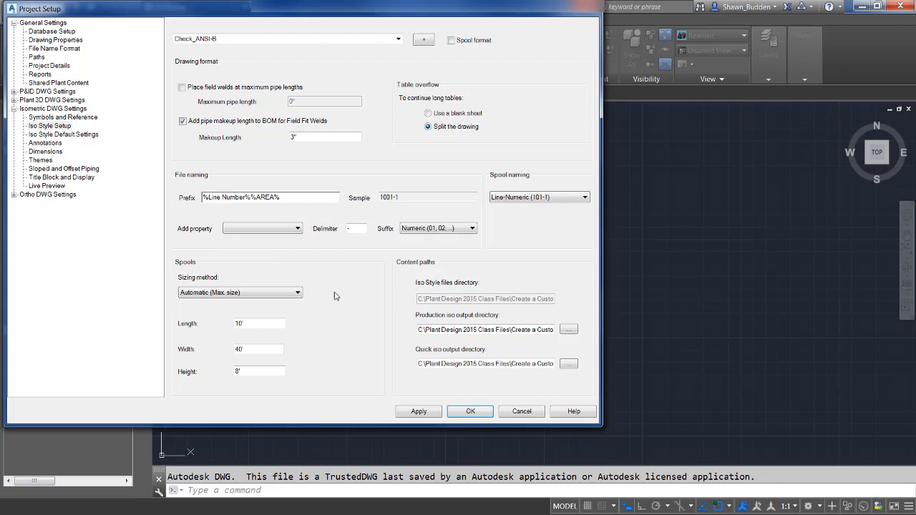
pyautogui.click(255, 293)
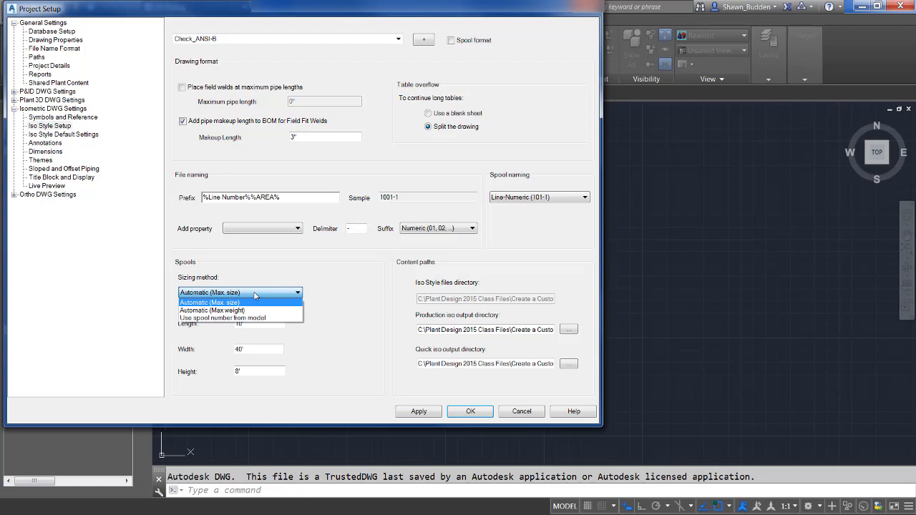
pyautogui.click(362, 302)
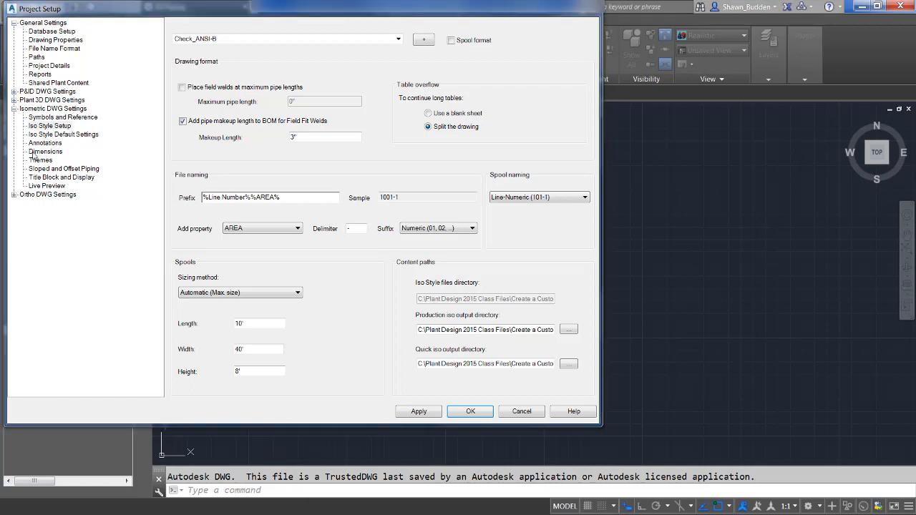
# Review the Iso Style Default Settings and the bill of materials leader and enclosure options under Annotations
pyautogui.click(75, 136)
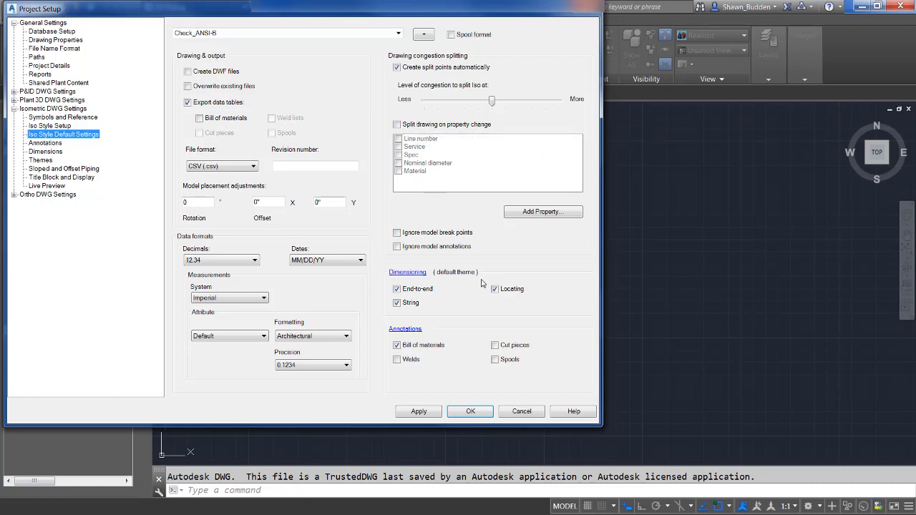
pyautogui.click(50, 144)
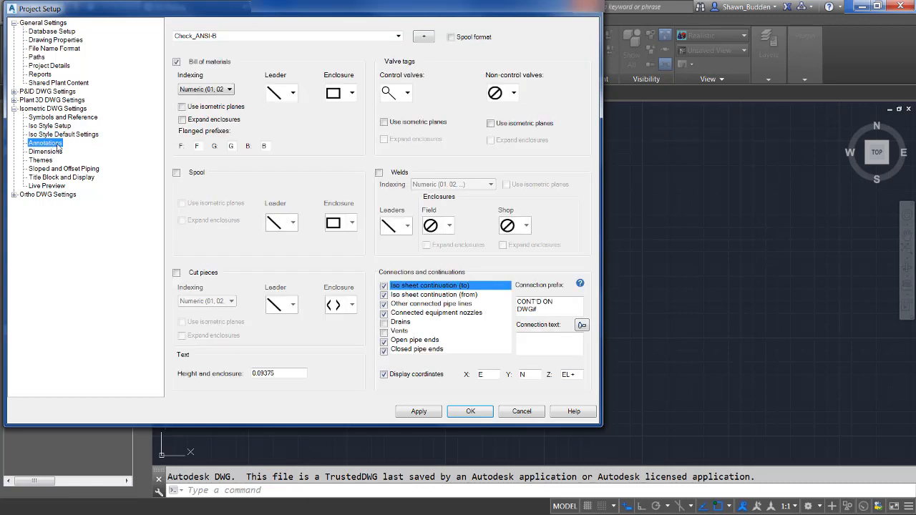
pyautogui.click(294, 93)
pyautogui.click(294, 93)
pyautogui.click(294, 93)
pyautogui.click(293, 93)
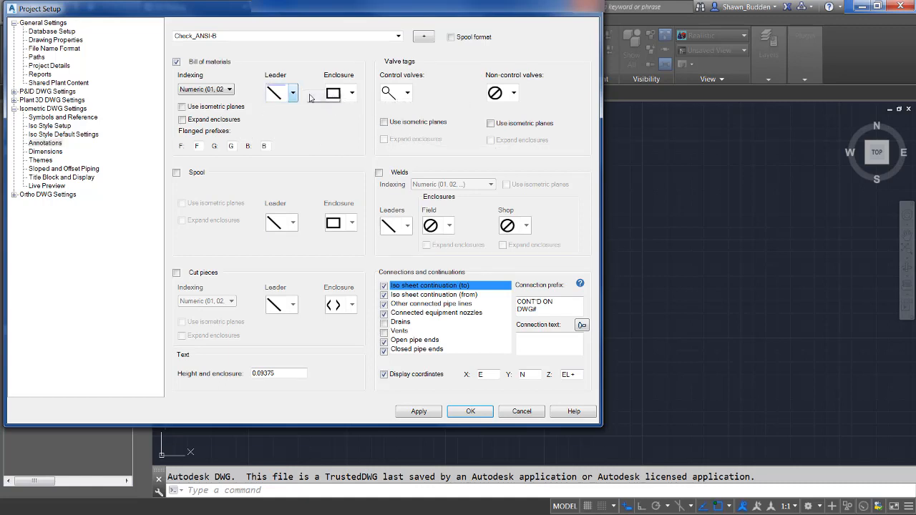
pyautogui.click(352, 93)
pyautogui.click(352, 93)
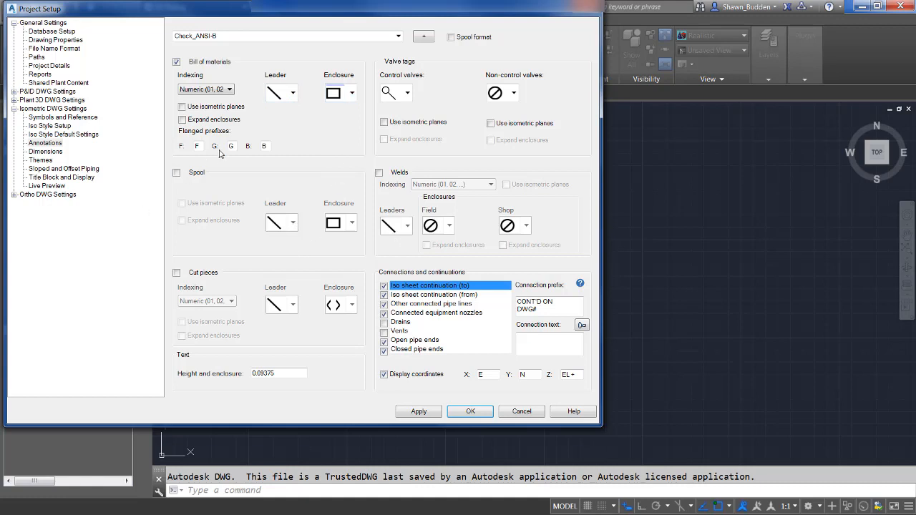
# Review the pipeline dimension settings and the list of available themes for the Check_ANSI-B iso style
pyautogui.click(42, 152)
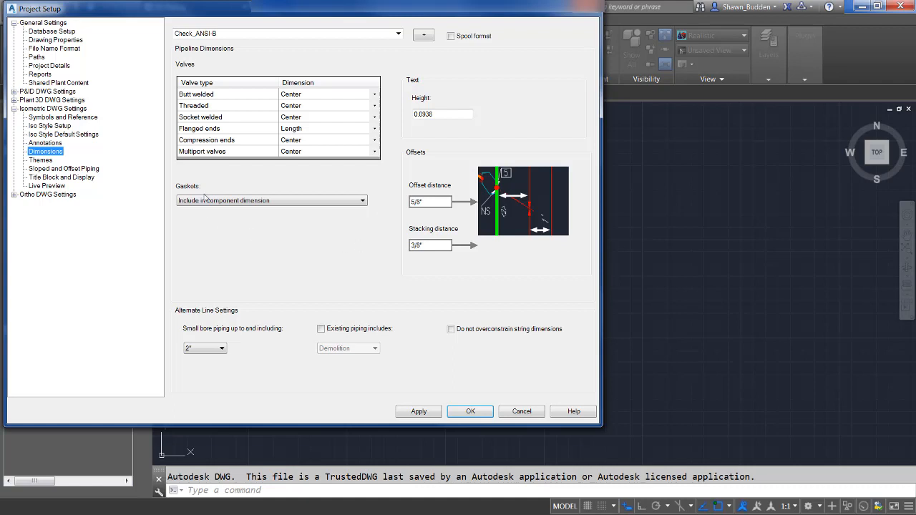
pyautogui.click(50, 162)
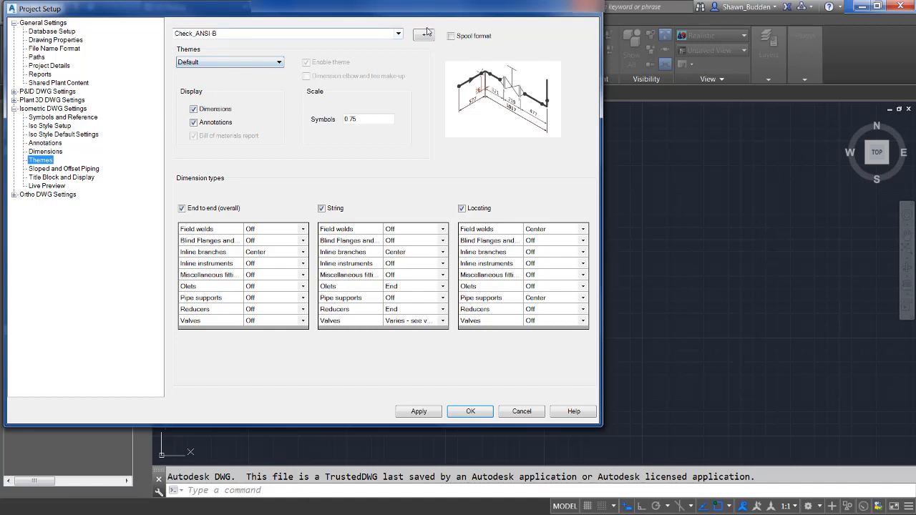
pyautogui.click(240, 63)
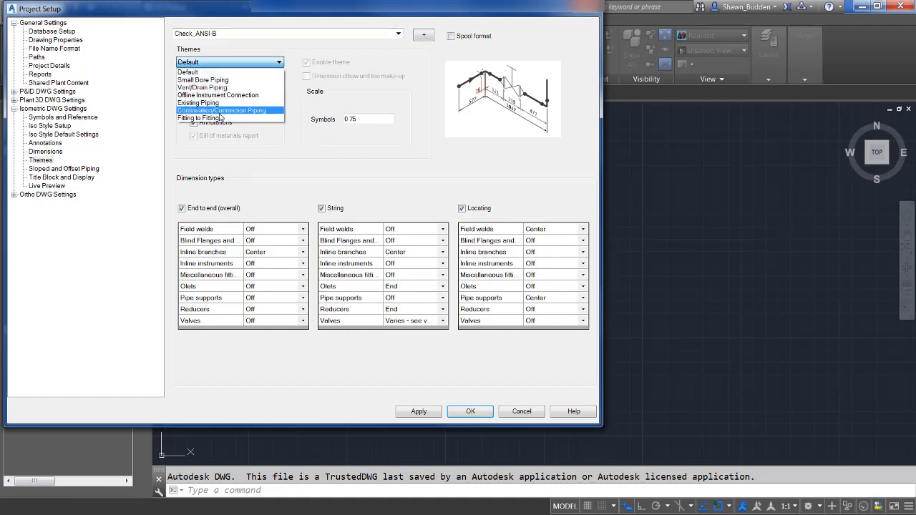
pyautogui.click(421, 179)
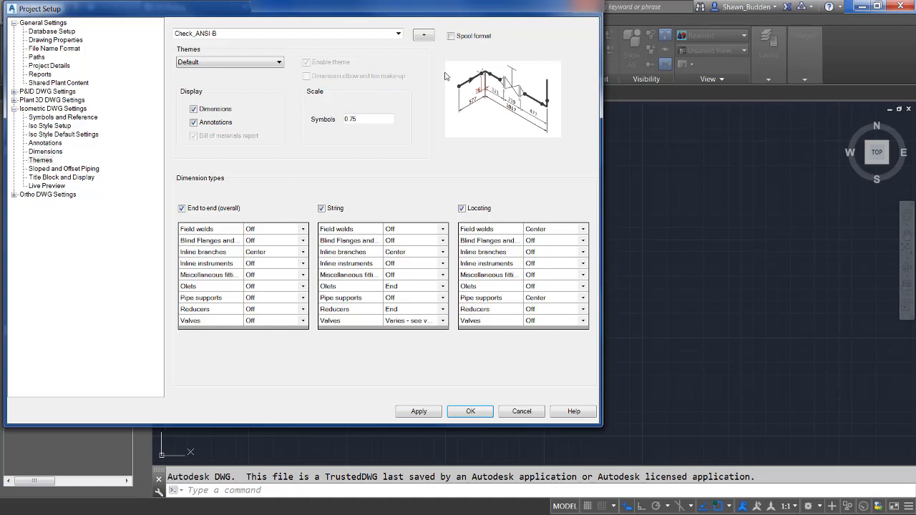
# Compare the skew box and skew triangle previews for 2D vertical/horizontal offsets, leaving Skew triangle + alternative dimensioning selected
pyautogui.click(79, 169)
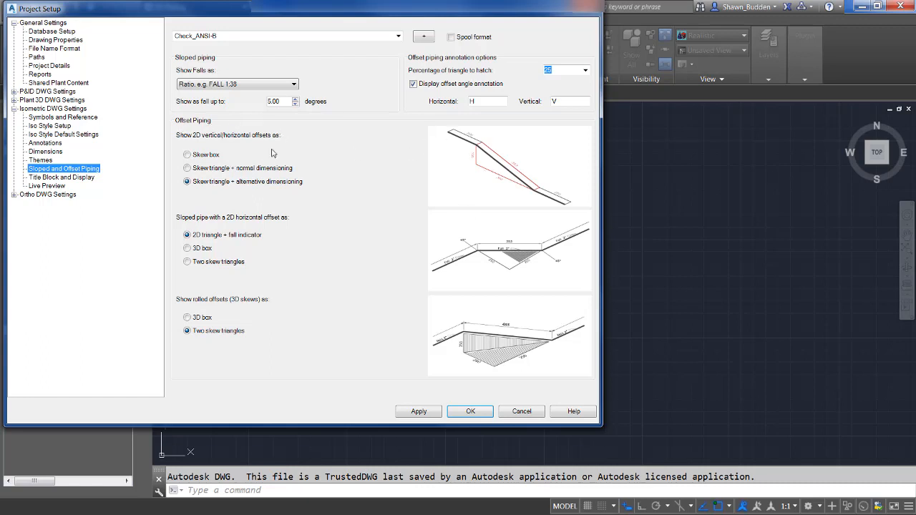
pyautogui.click(188, 155)
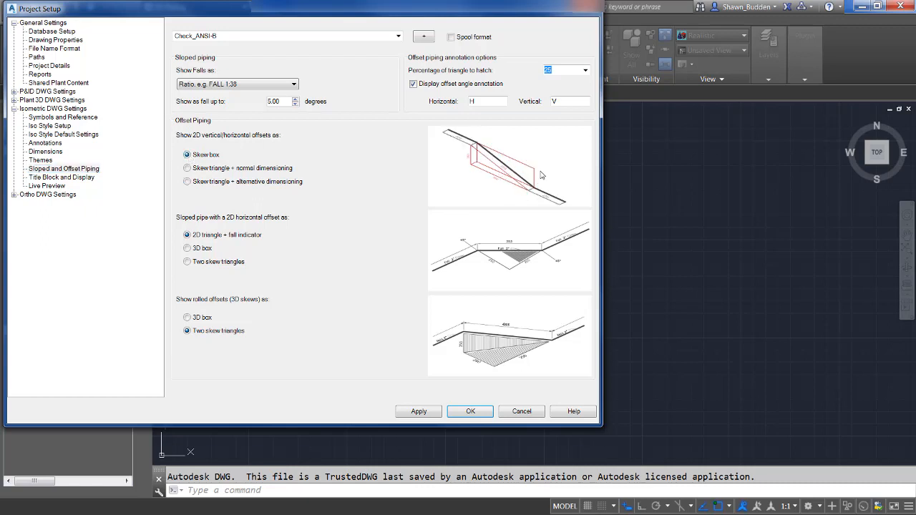
pyautogui.click(188, 168)
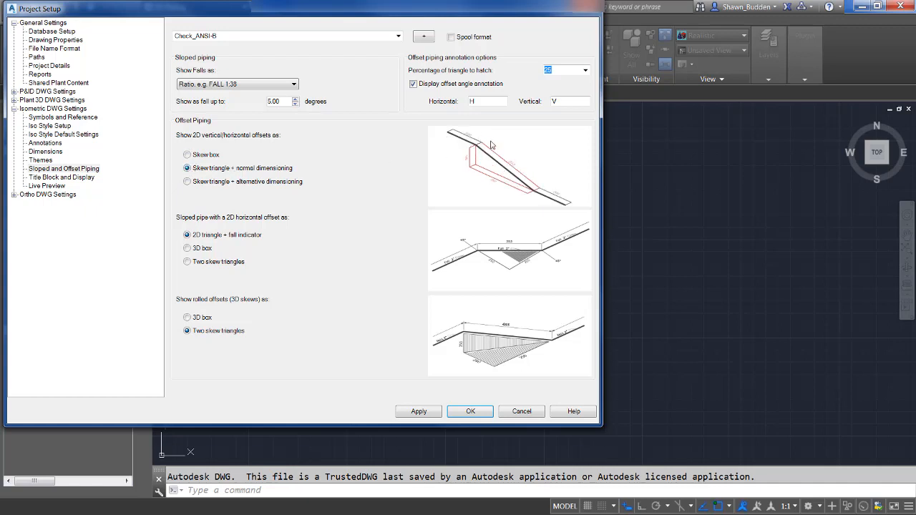
pyautogui.click(187, 182)
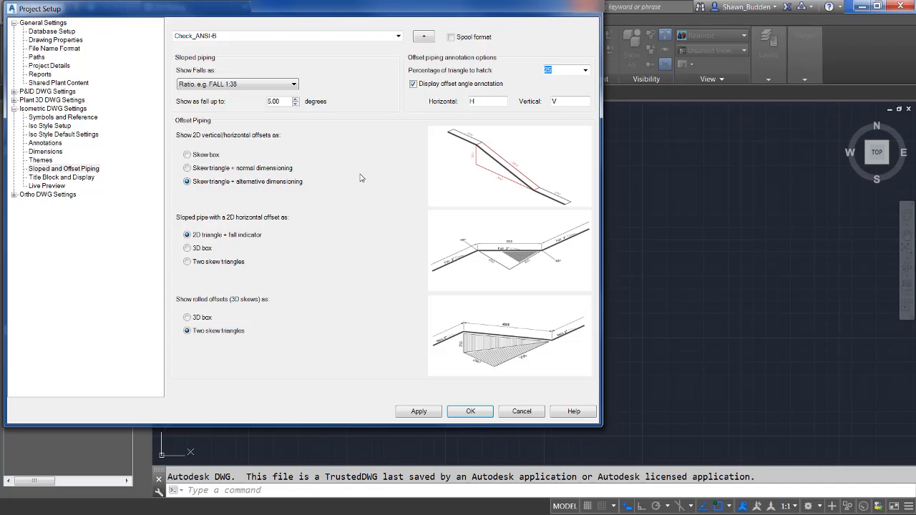